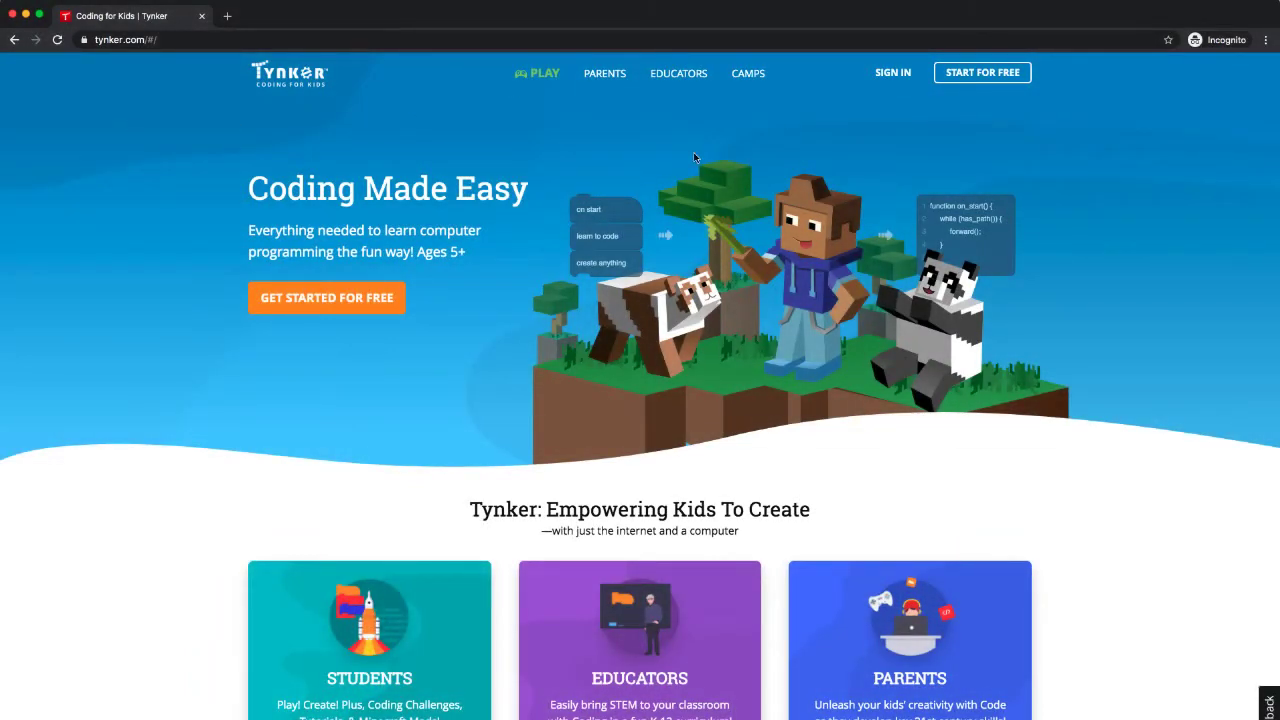
- Start a Tynker teacher sign-in using the Google option
{"action": "left_click", "coordinate": [893, 74]}
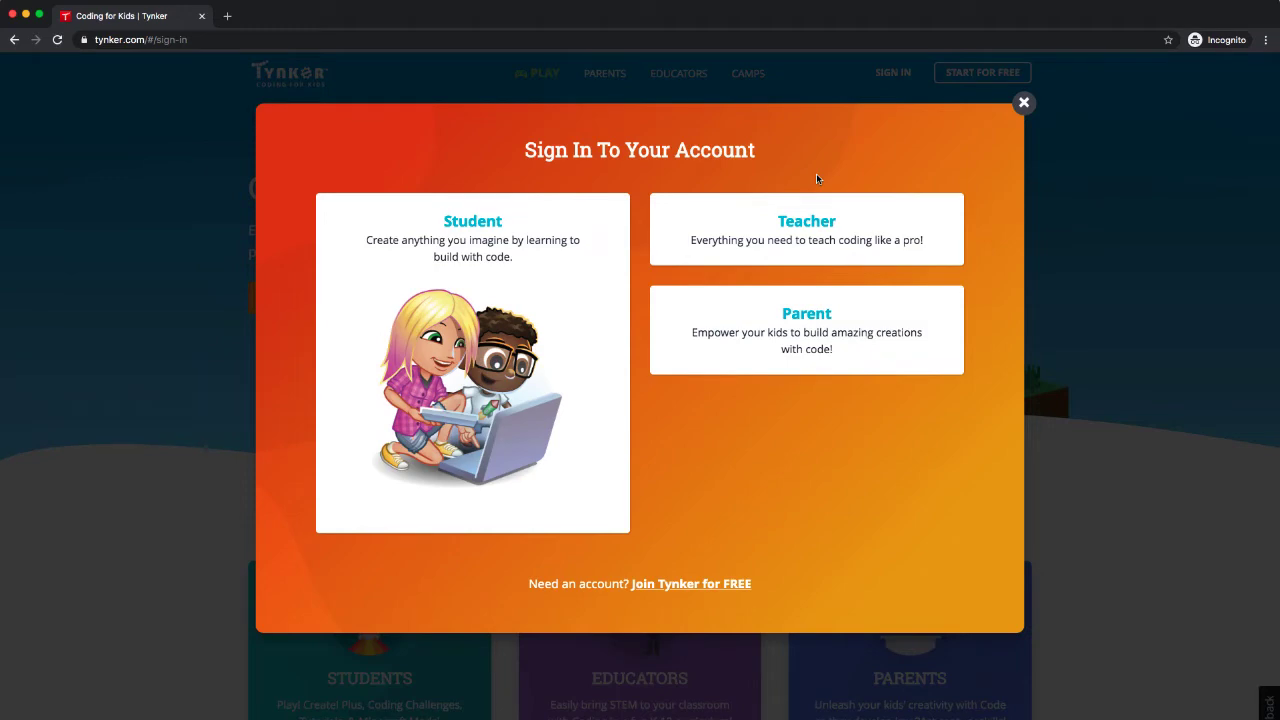
{"action": "left_click", "coordinate": [808, 222]}
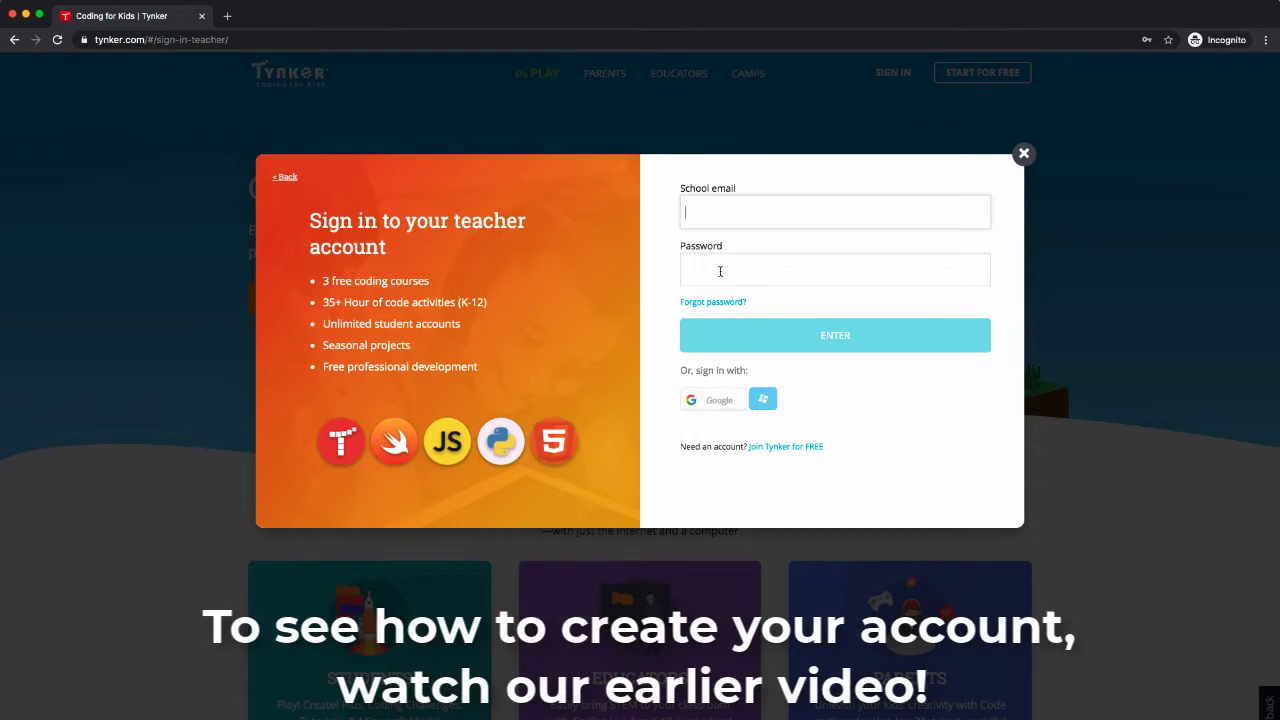
{"action": "left_click", "coordinate": [712, 400]}
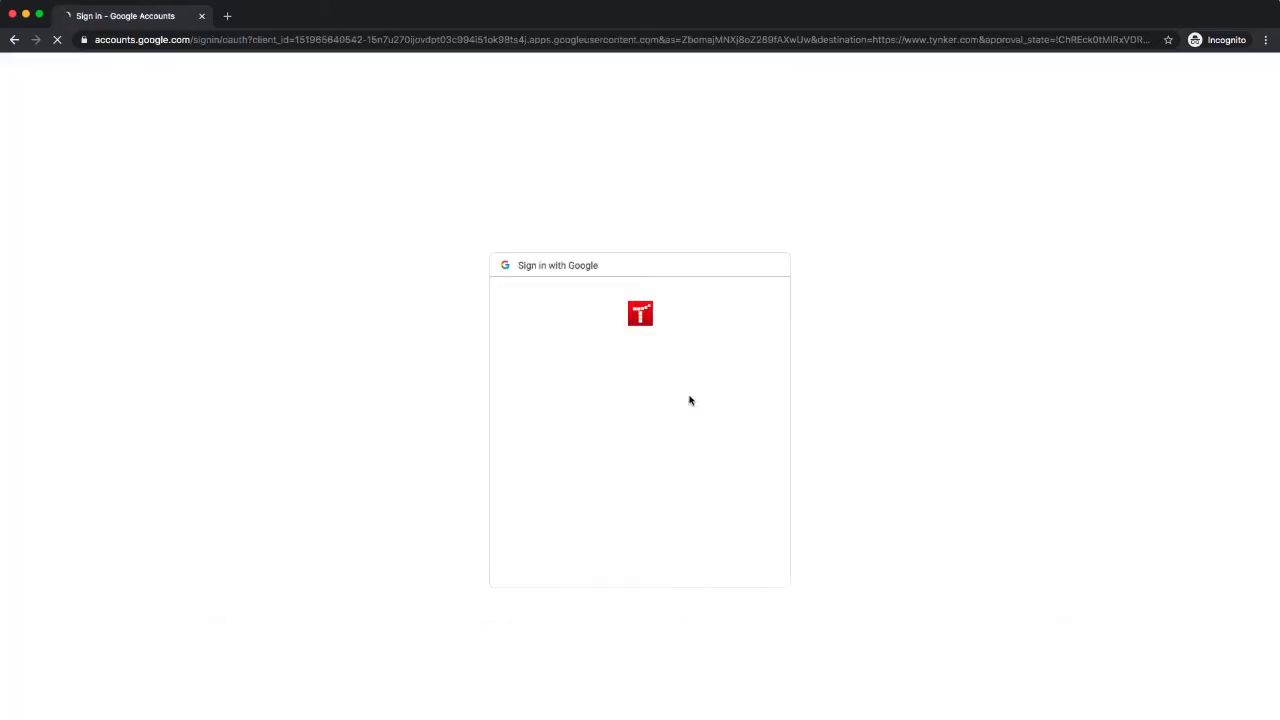
- Choose the teacher's Google account and enter its password to reach the Tynker welcome page
{"action": "left_click", "coordinate": [597, 412]}
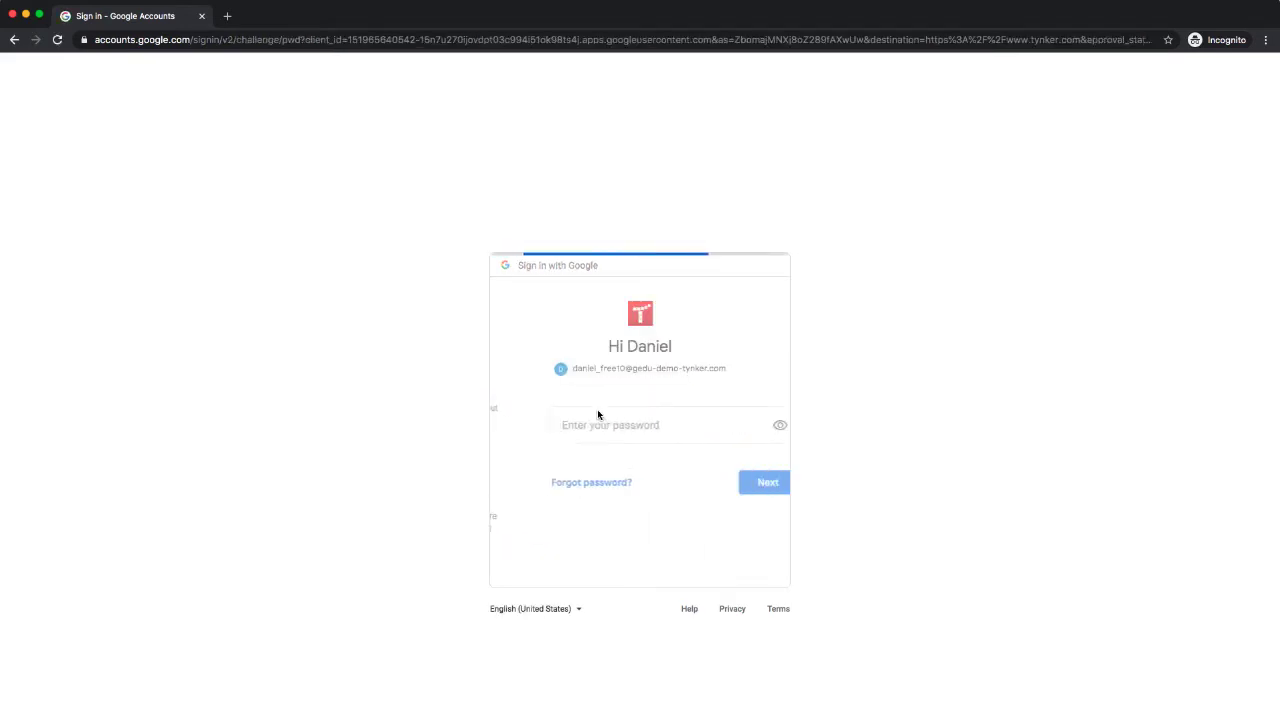
{"action": "left_click", "coordinate": [586, 424]}
{"action": "type", "text": "••"}
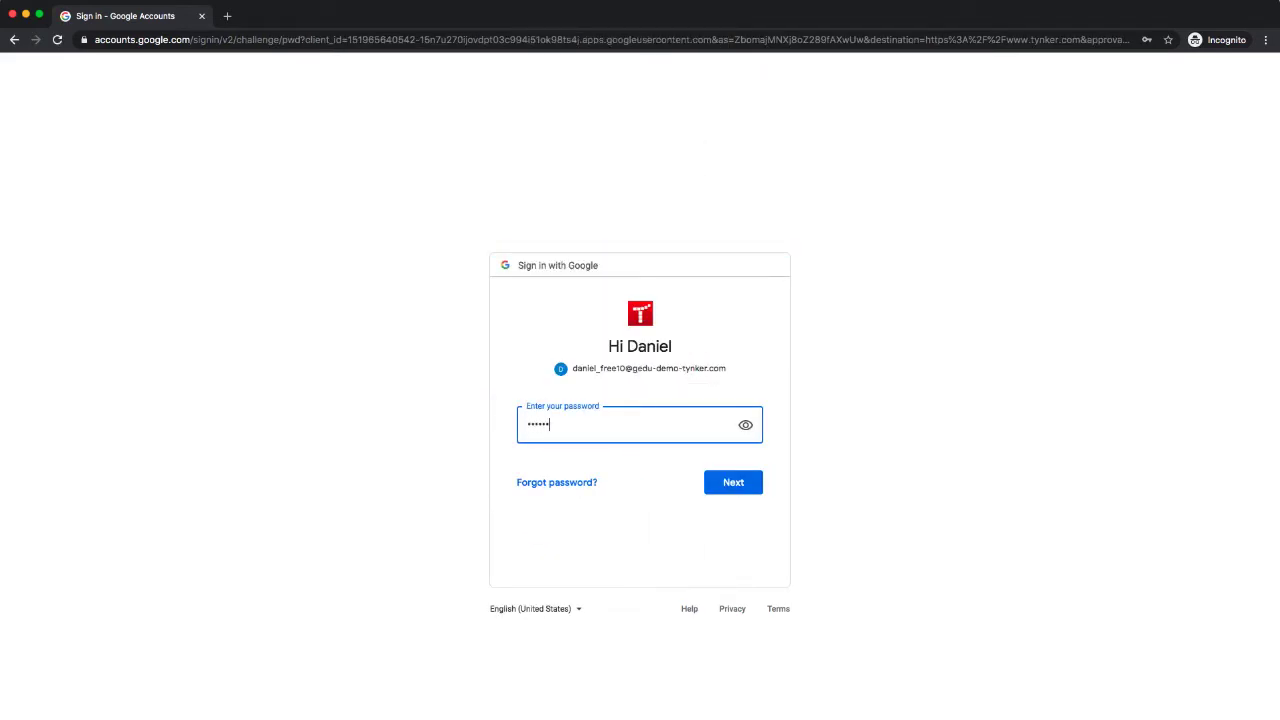
{"action": "key", "text": "Return"}
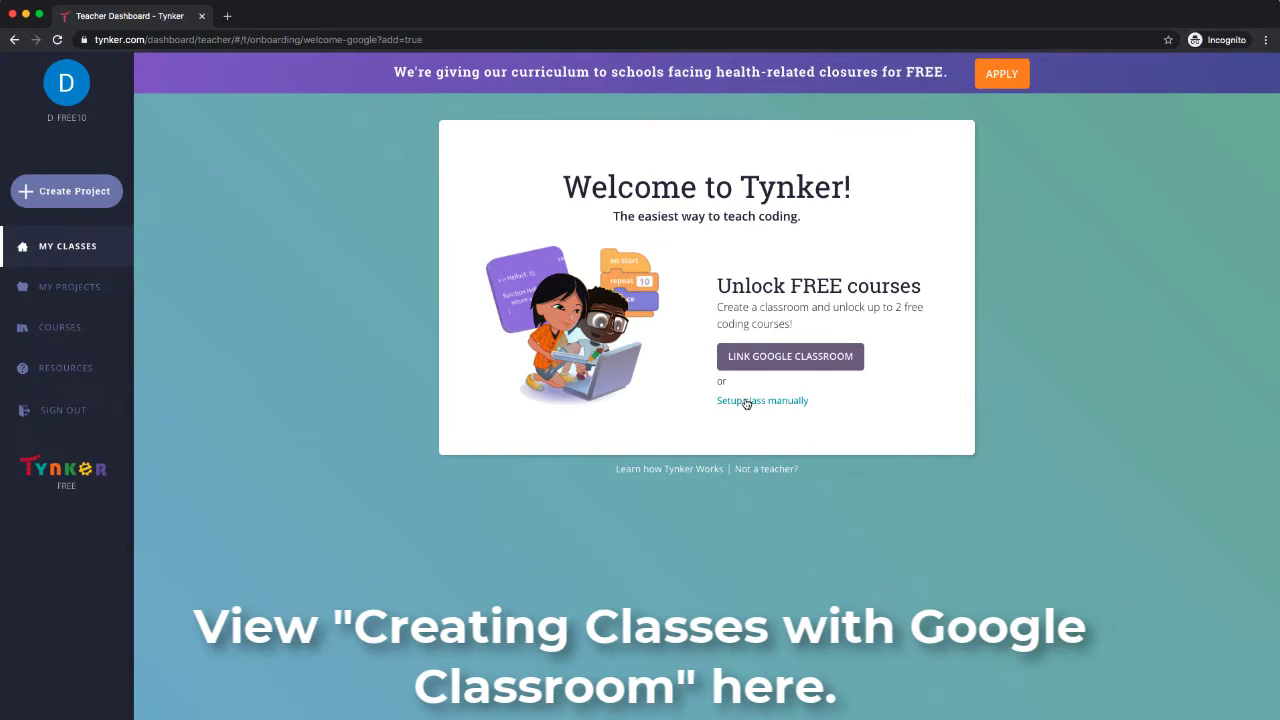
- Manually set up a class named 'Pi Day Class' for 2nd Grade and continue
{"action": "left_click", "coordinate": [745, 401]}
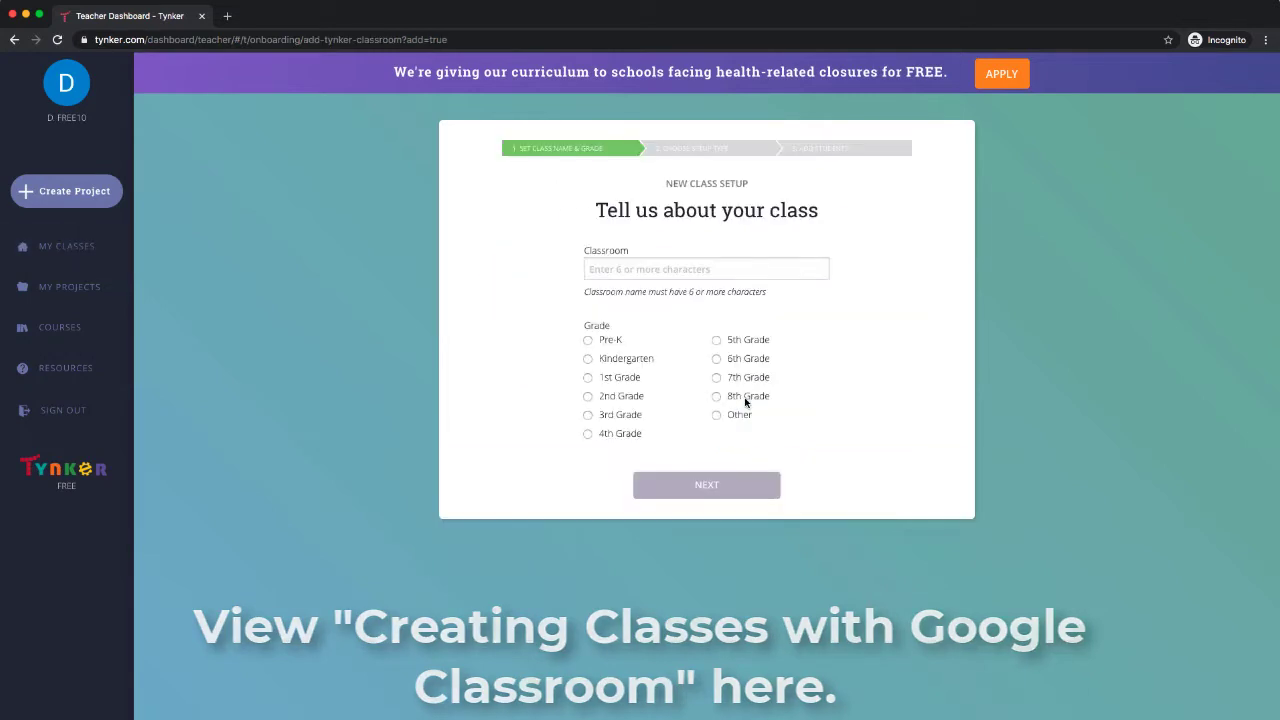
{"action": "left_click", "coordinate": [631, 270]}
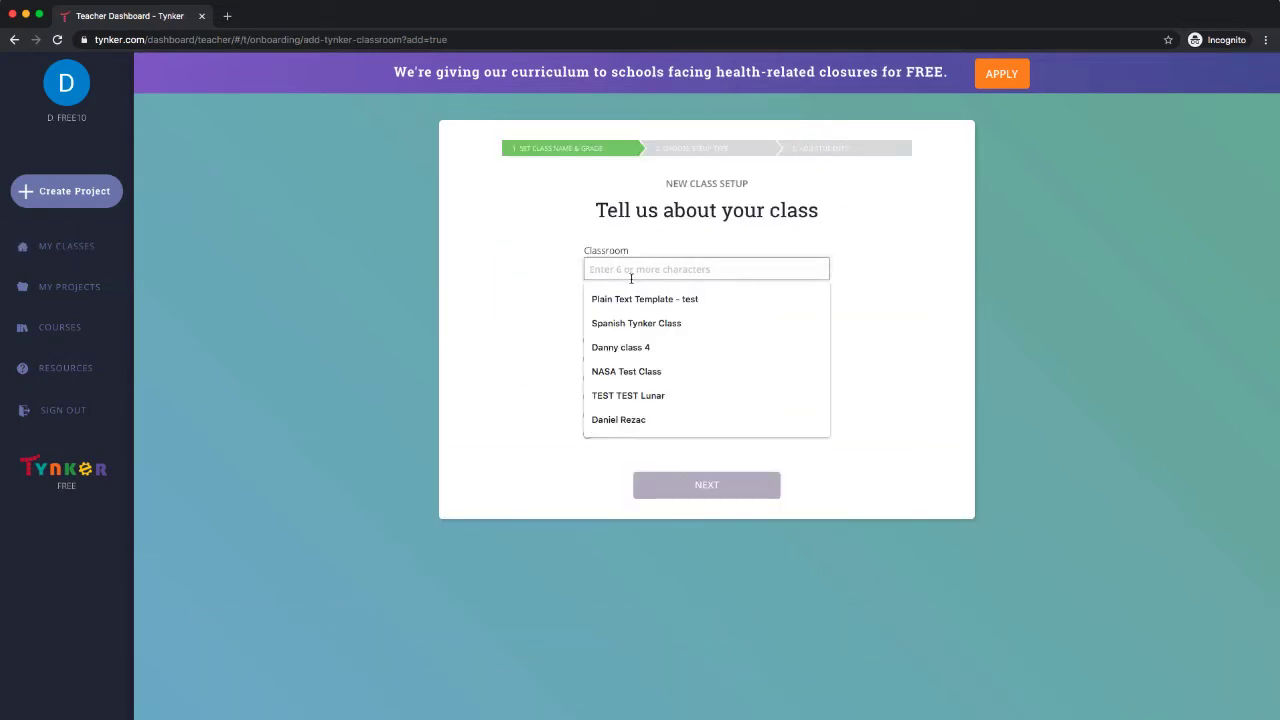
{"action": "type", "text": "Pi Da"}
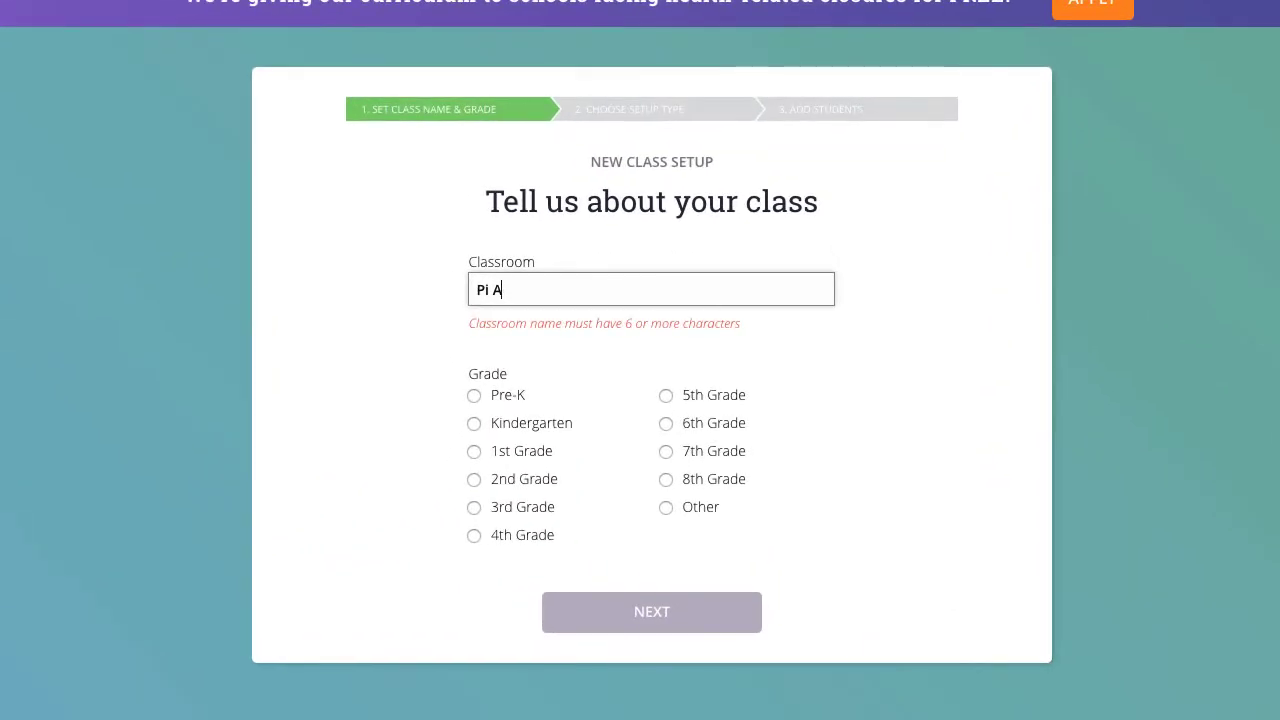
{"action": "type", "text": "y Class"}
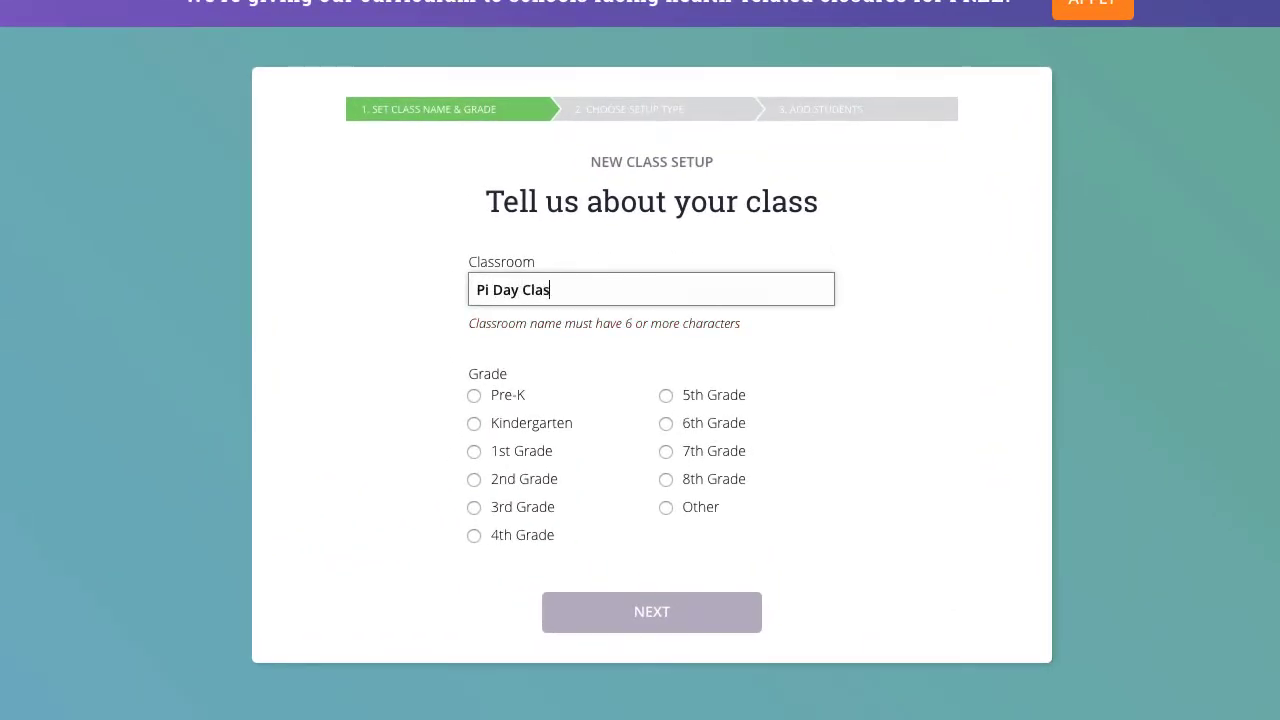
{"action": "left_click", "coordinate": [476, 479]}
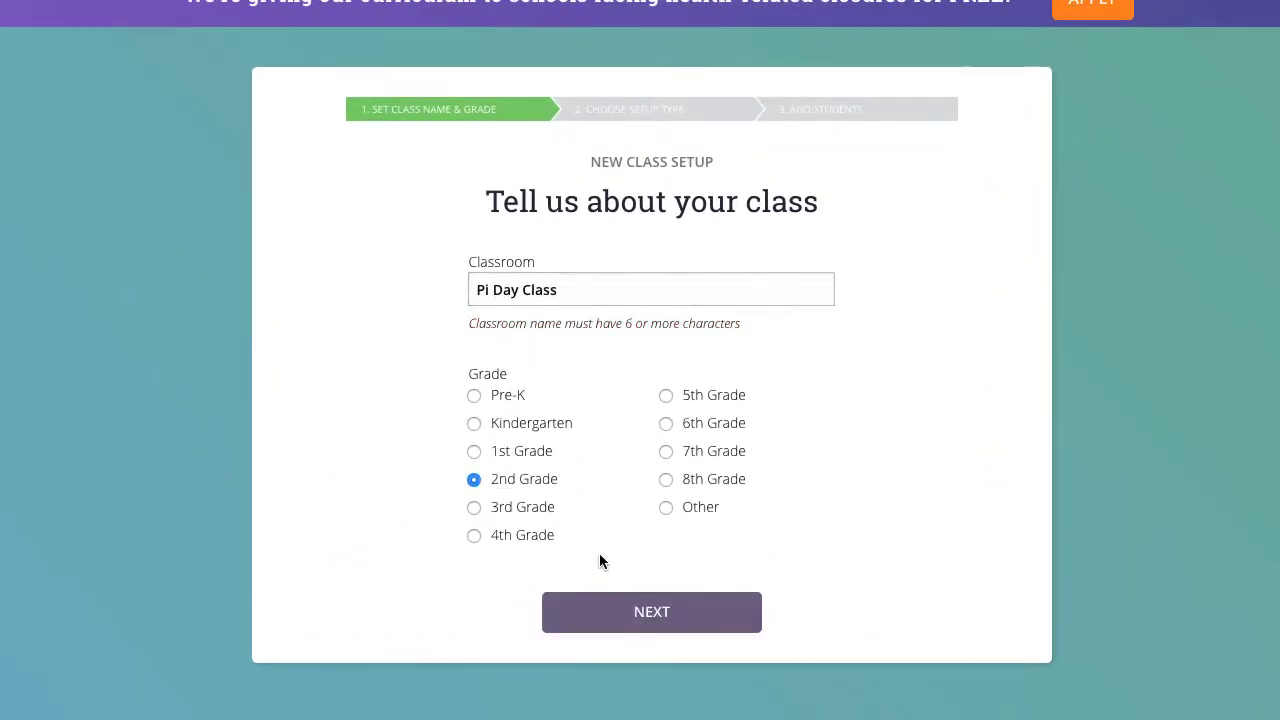
{"action": "left_click", "coordinate": [659, 616]}
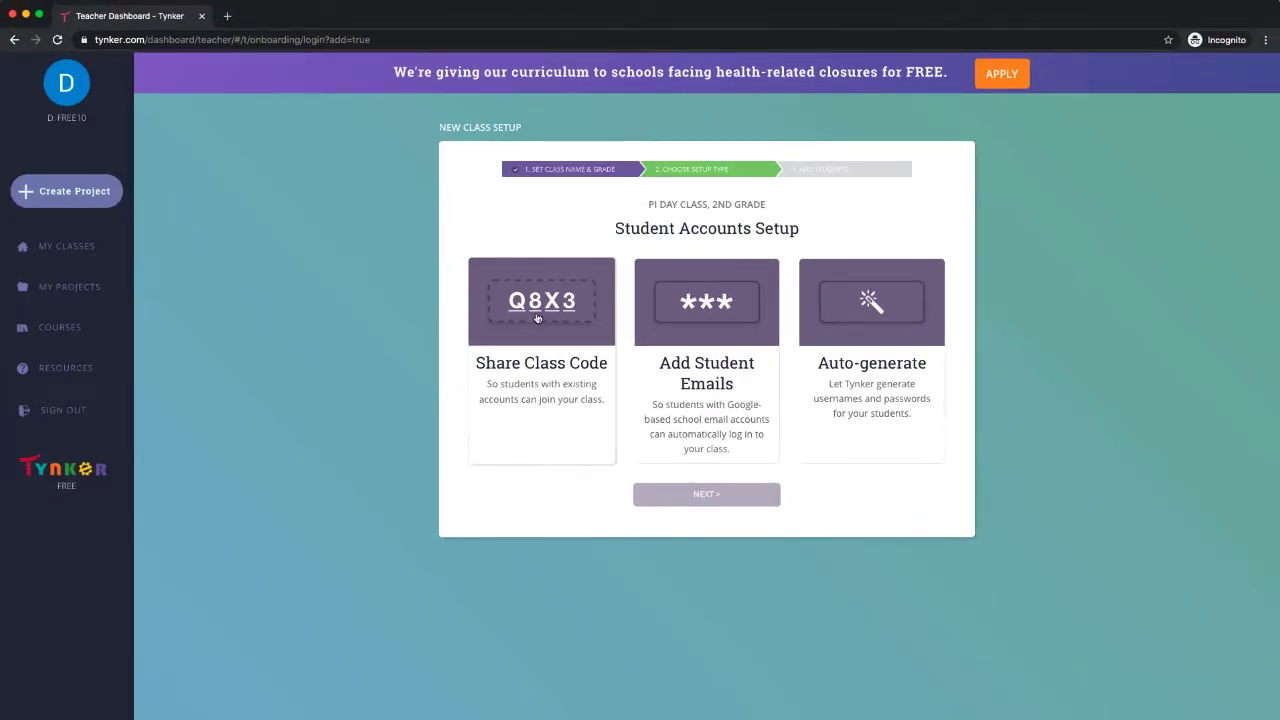
- Choose Share Class Code, view the generated join code, then go back to account setup
{"action": "left_click", "coordinate": [537, 318]}
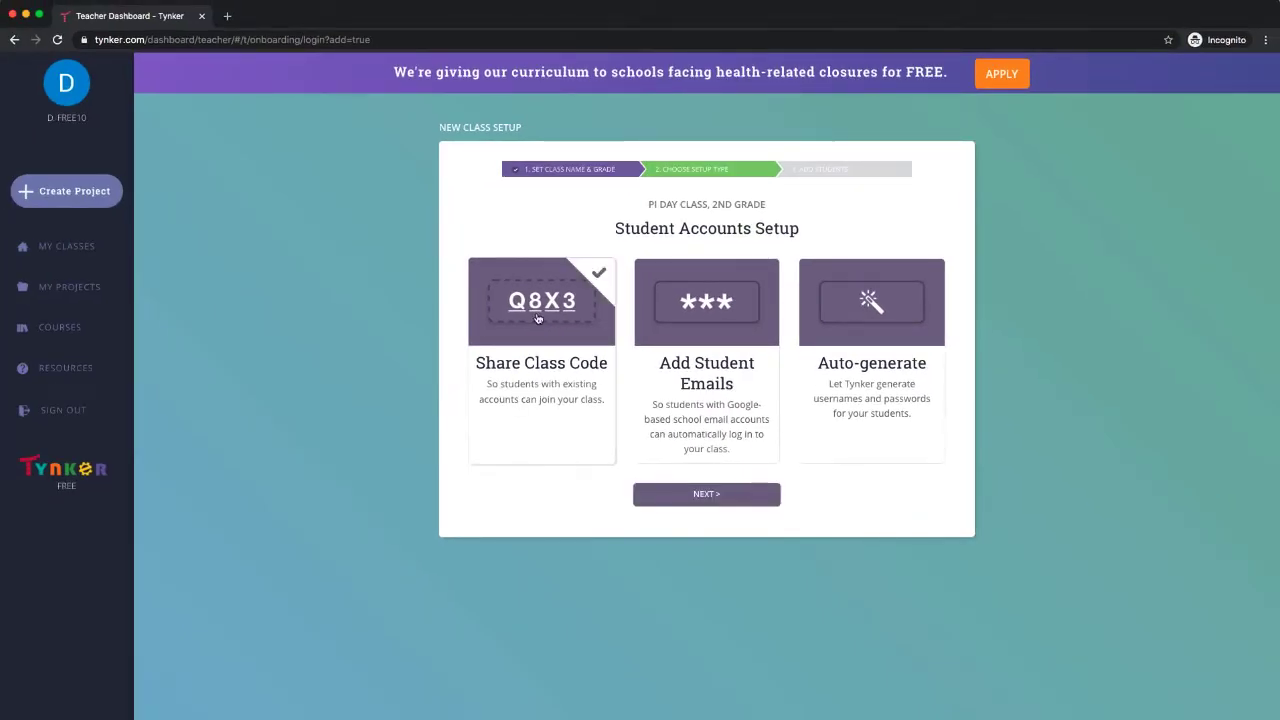
{"action": "left_click", "coordinate": [714, 496]}
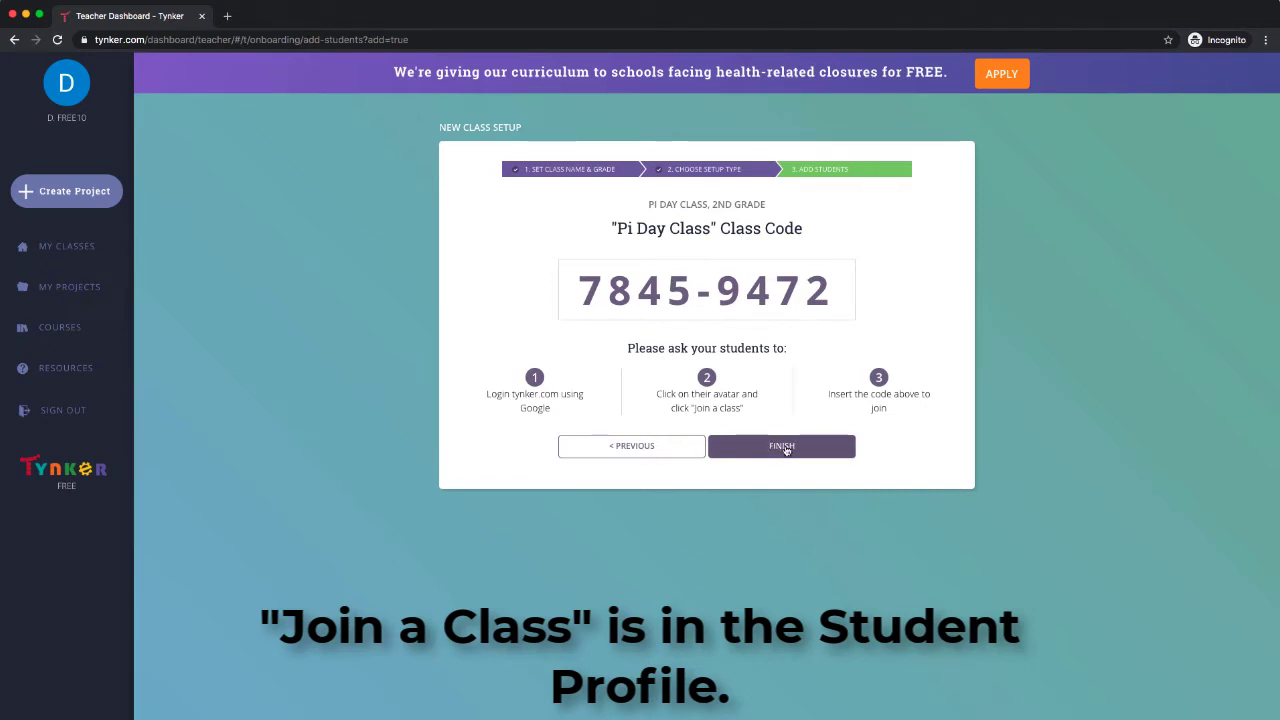
{"action": "left_click", "coordinate": [668, 446]}
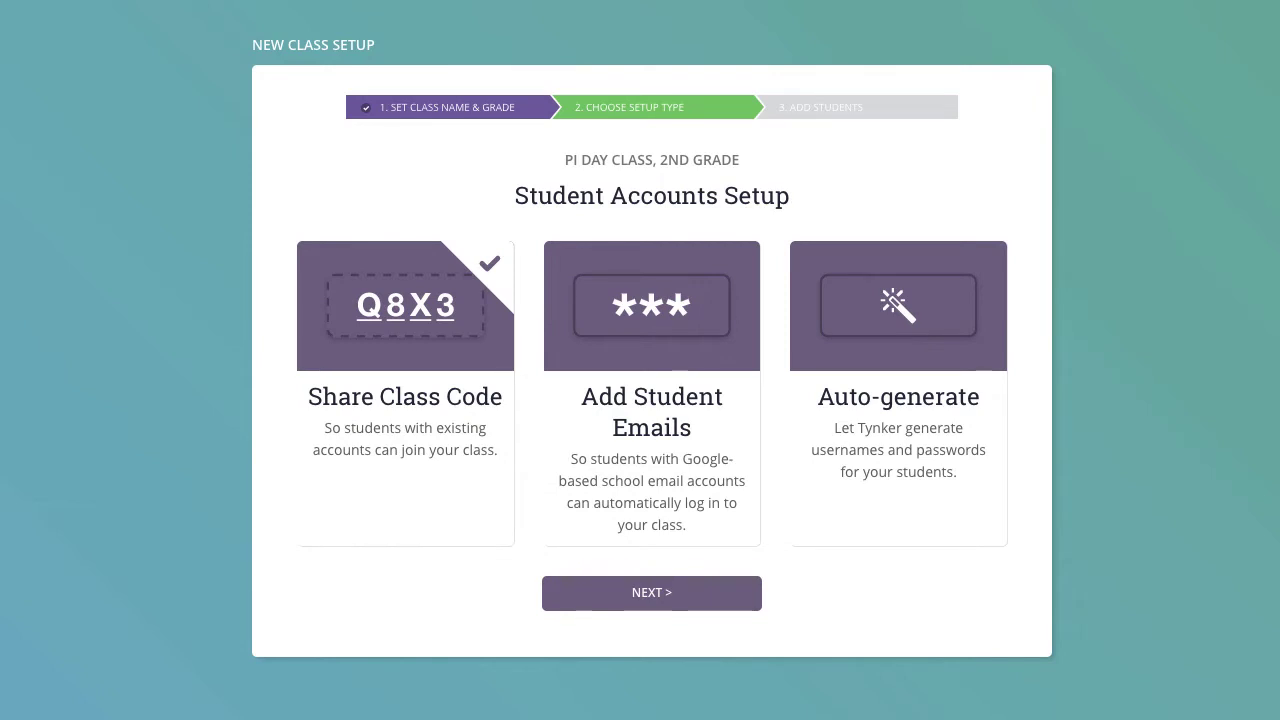
- Add students by school email, paste the four addresses, finish and dismiss the confirmation
{"action": "left_click", "coordinate": [641, 325]}
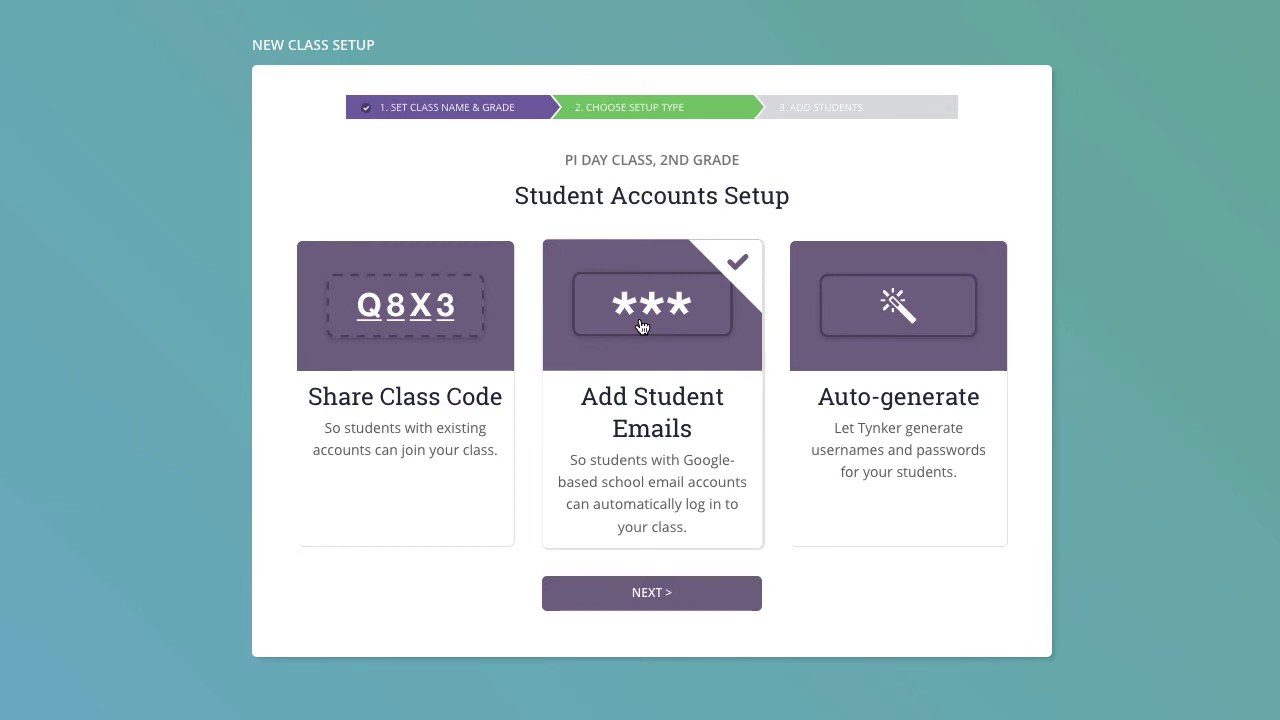
{"action": "left_click", "coordinate": [647, 590]}
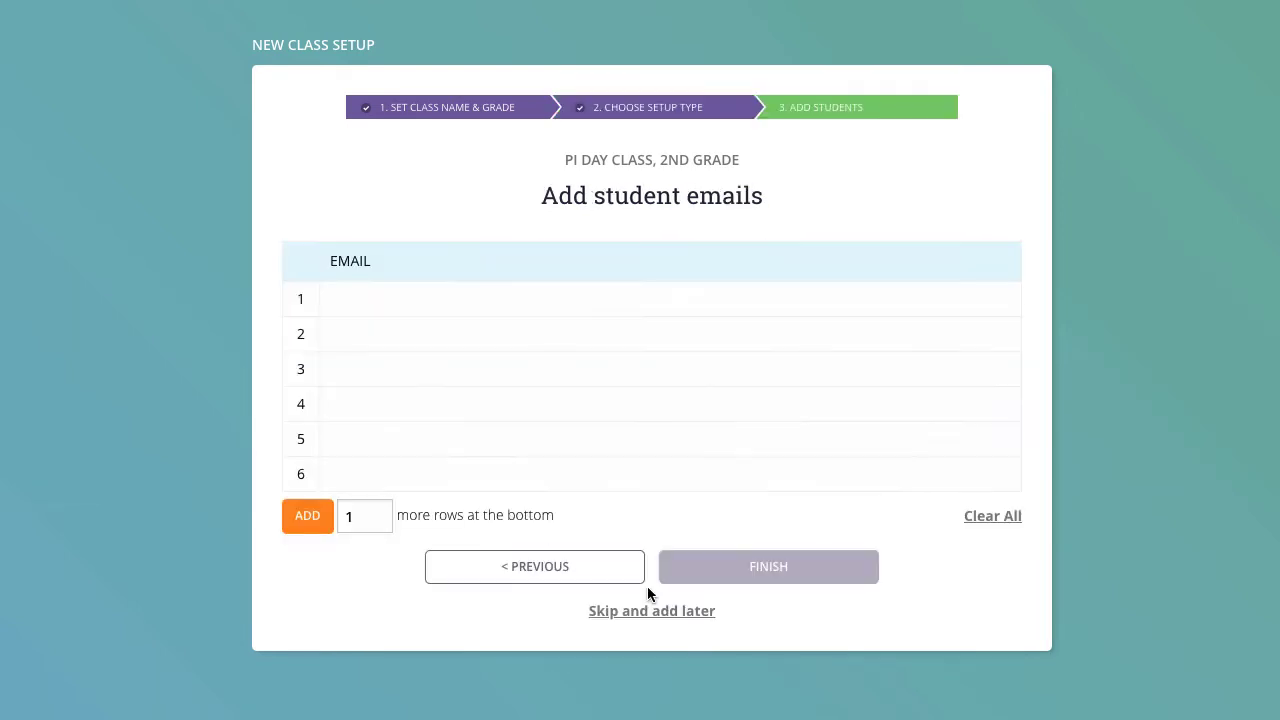
{"action": "left_click", "coordinate": [393, 300]}
{"action": "key", "text": "ctrl+v"}
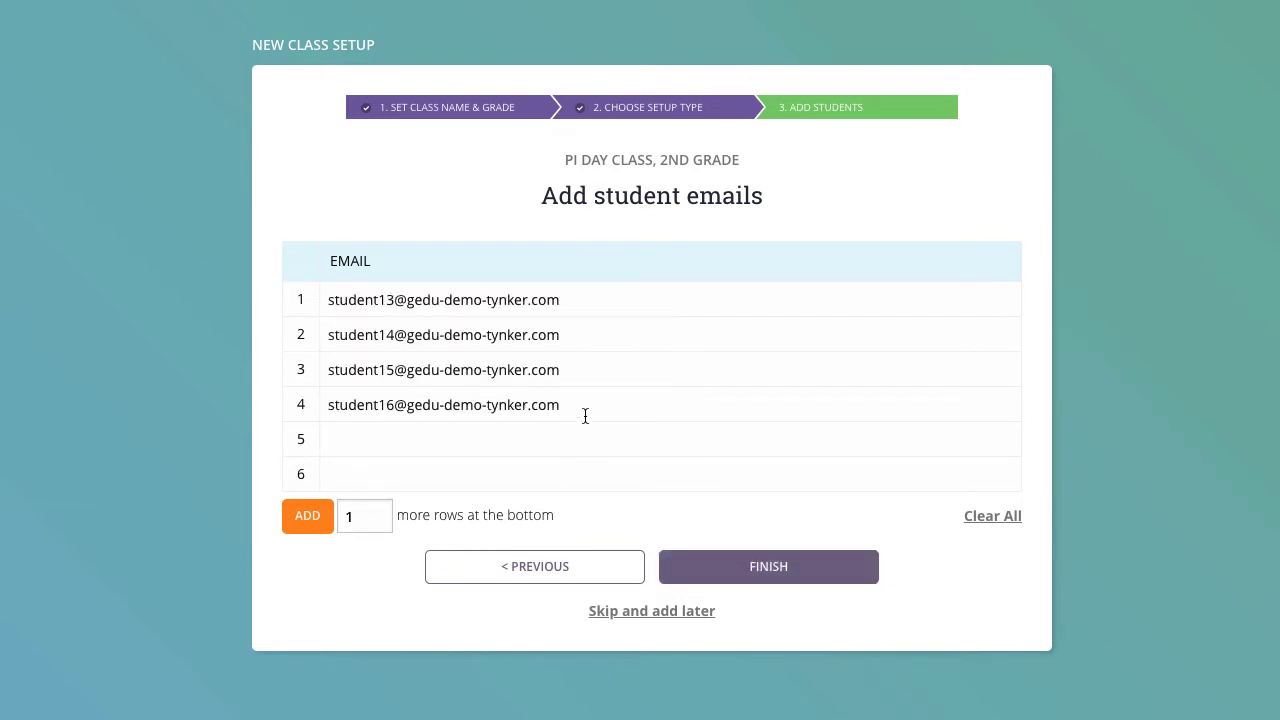
{"action": "left_click", "coordinate": [771, 576]}
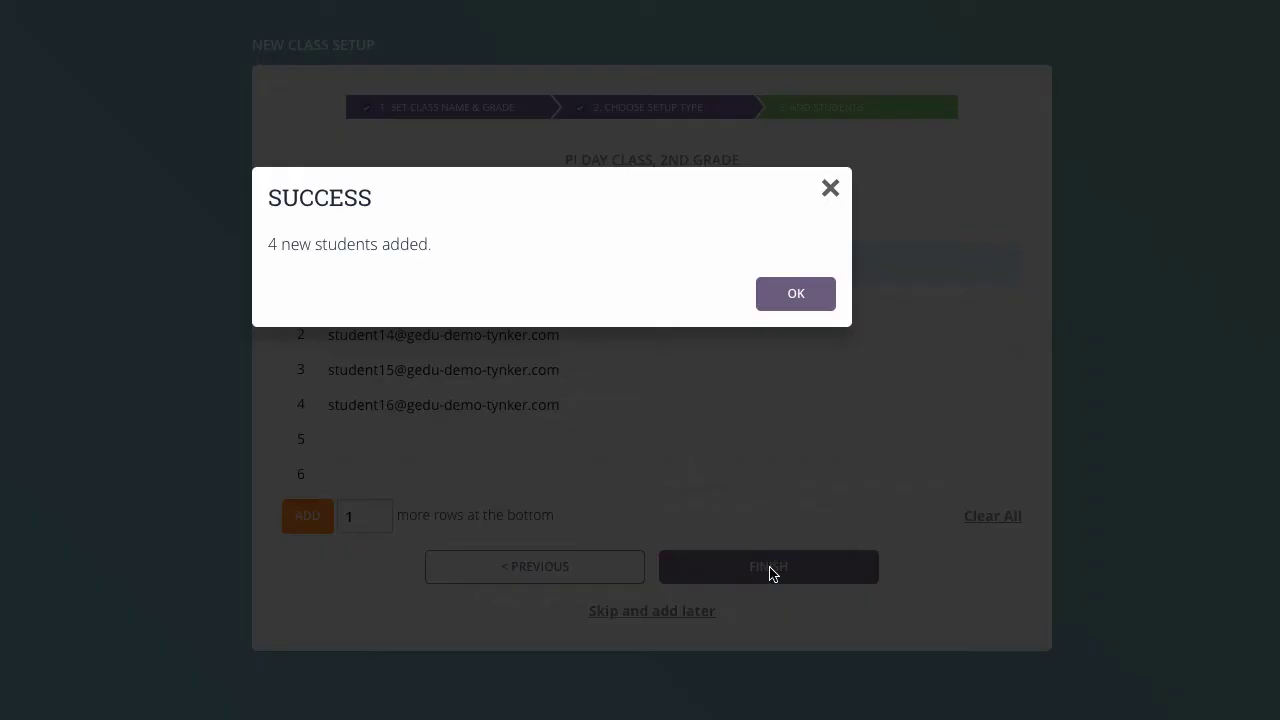
{"action": "left_click", "coordinate": [796, 293]}
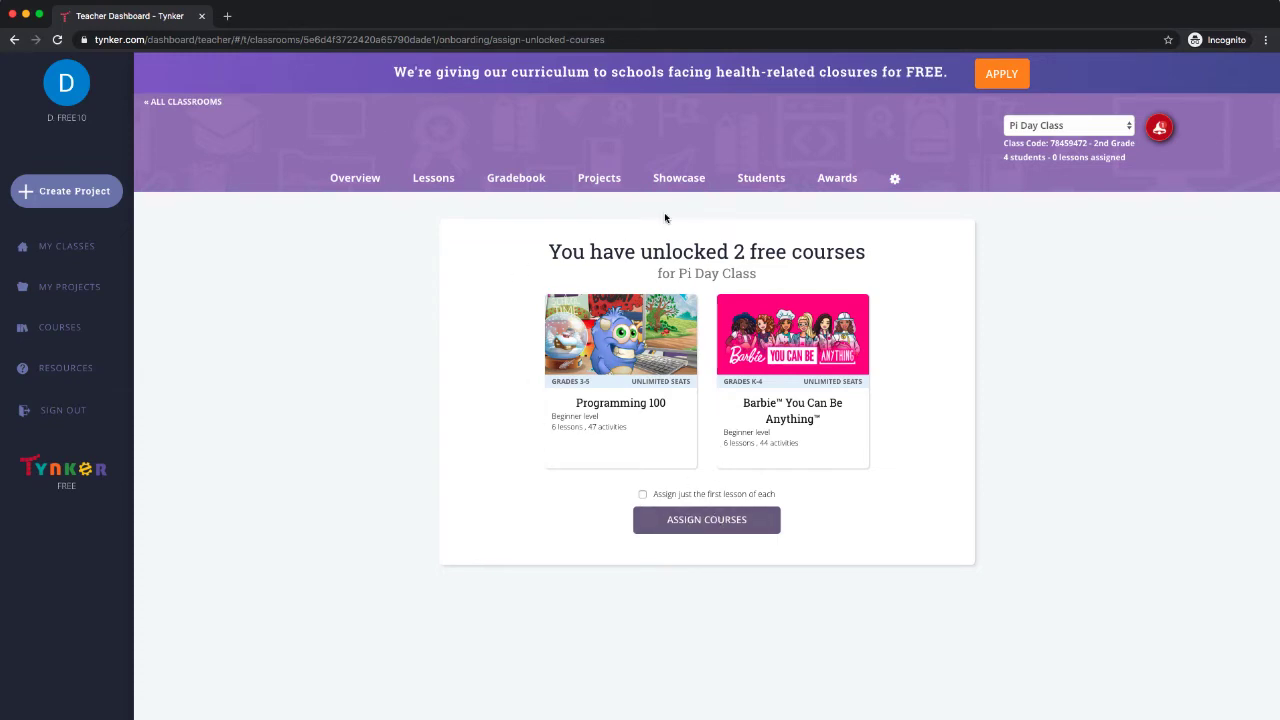
- From the Students tab, start adding students with the Auto-generate accounts option
{"action": "left_click", "coordinate": [760, 179]}
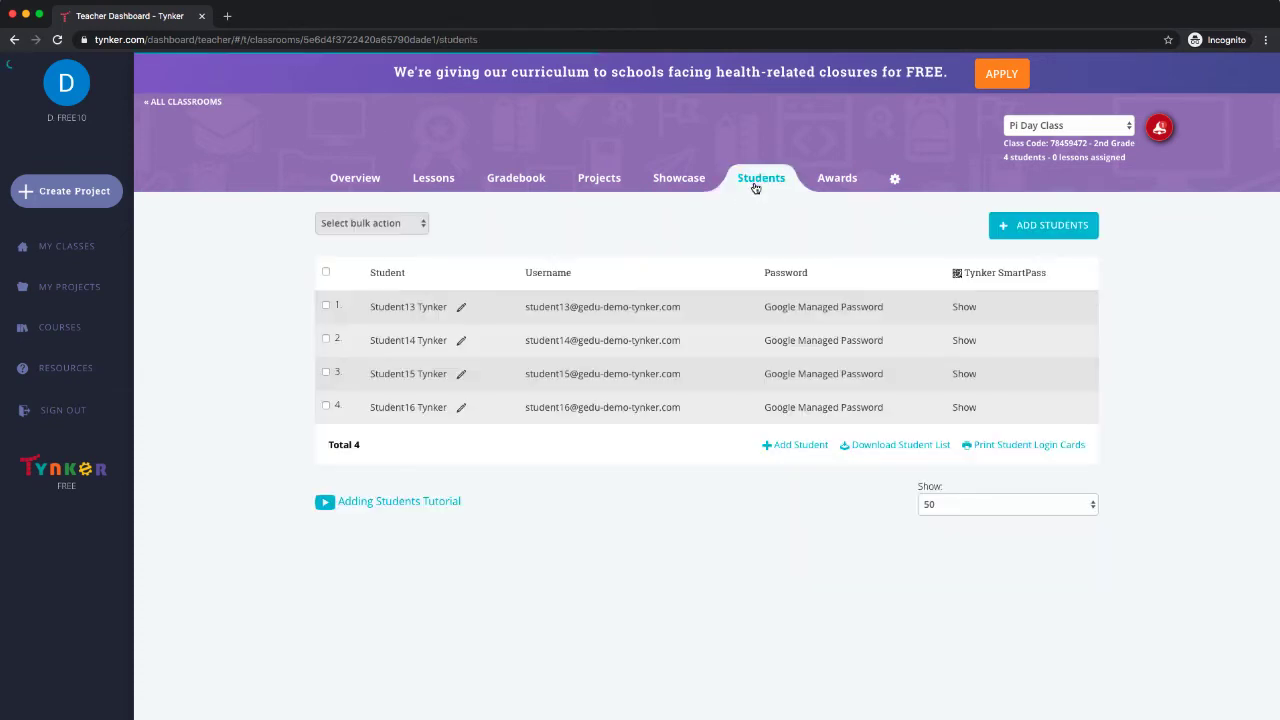
{"action": "left_click", "coordinate": [1034, 229]}
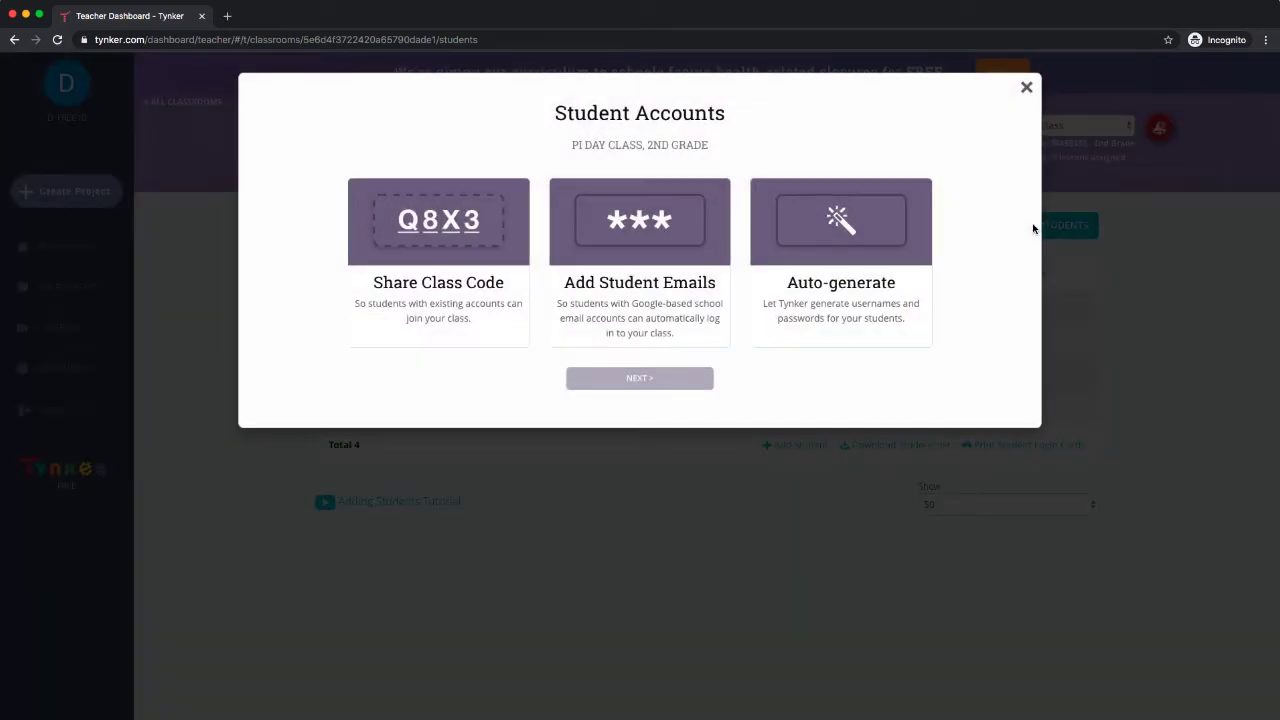
{"action": "left_click", "coordinate": [846, 247]}
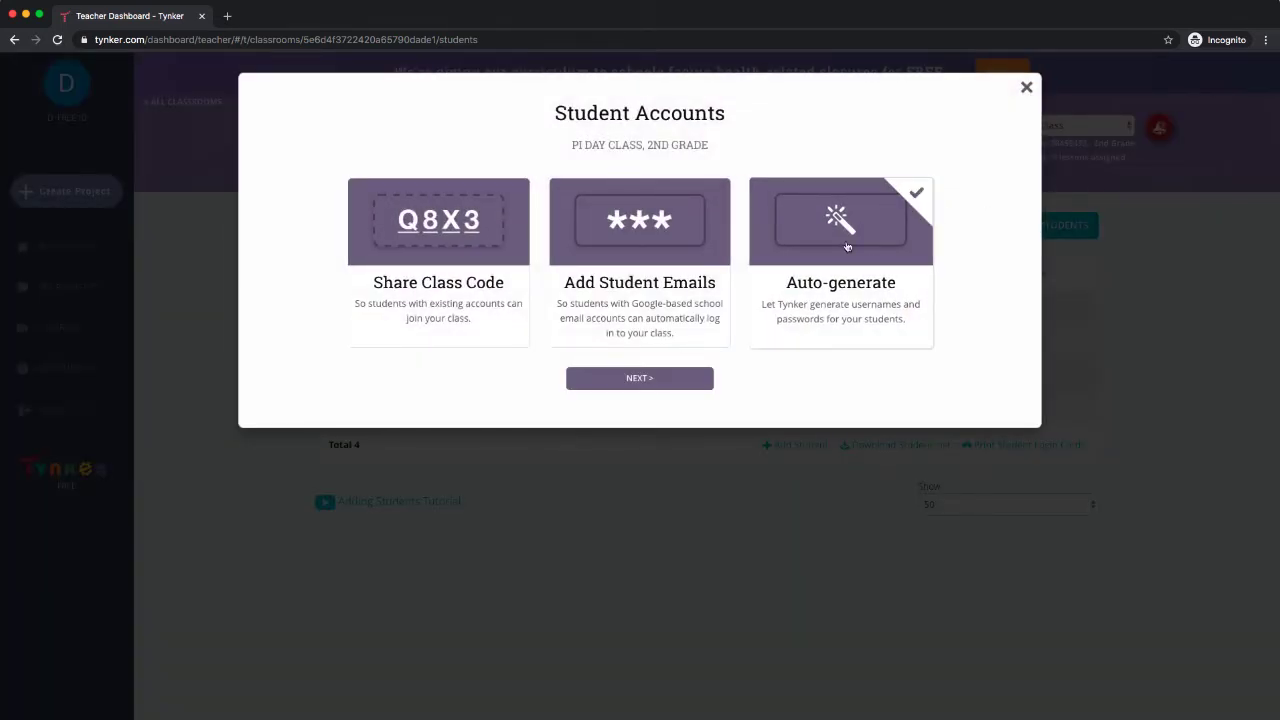
{"action": "left_click", "coordinate": [642, 379]}
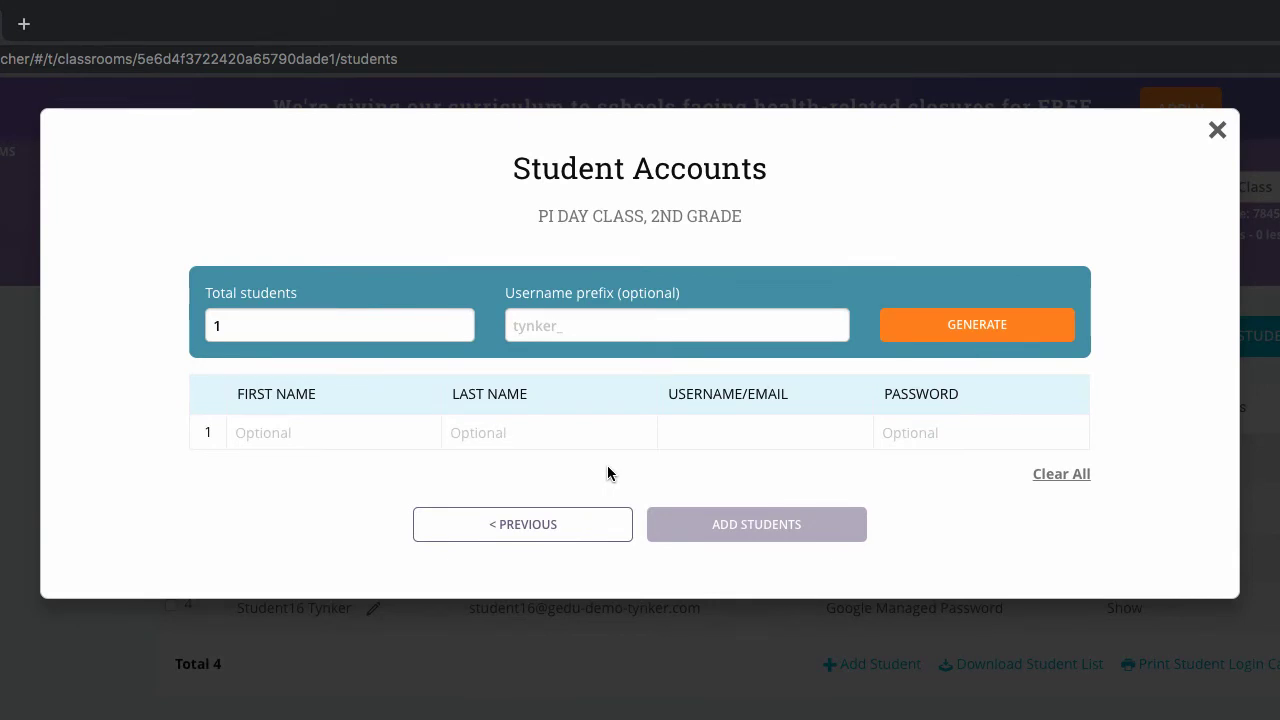
- Set Total students to 5 and generate accounts with the lancers_ username prefix
{"action": "left_click", "coordinate": [248, 327]}
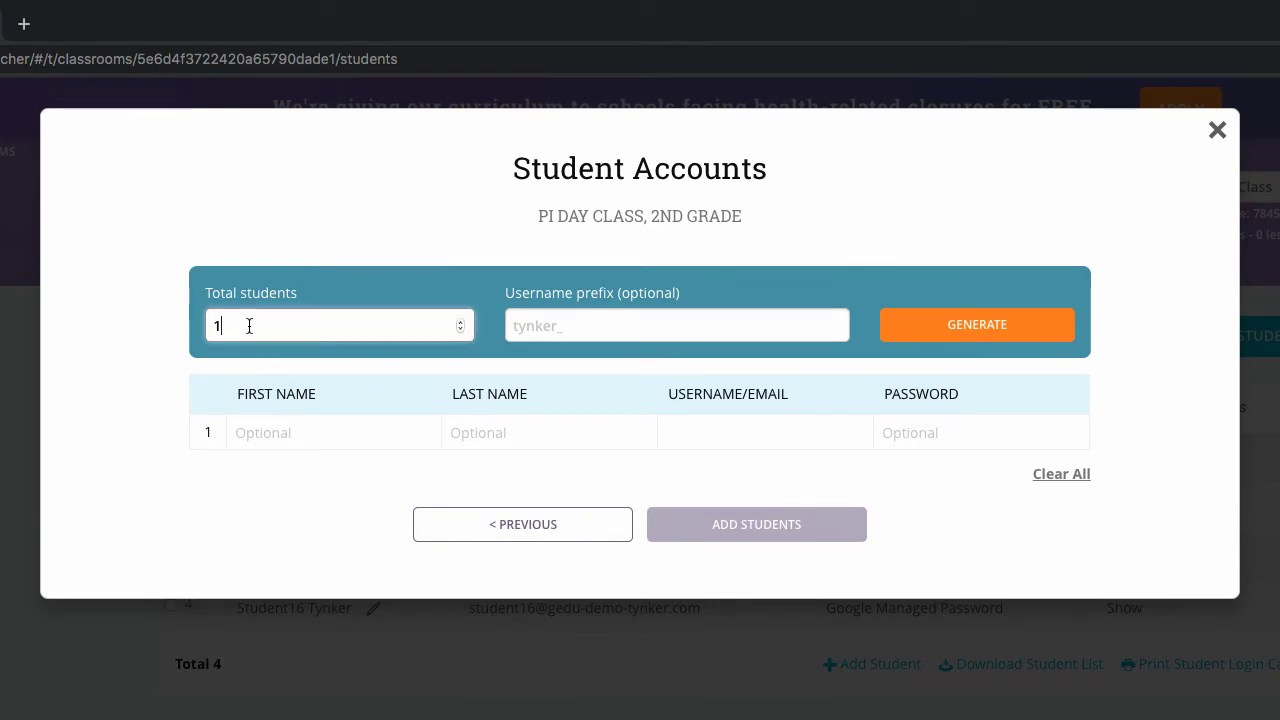
{"action": "key", "text": "BackSpace"}
{"action": "type", "text": "5"}
{"action": "left_click", "coordinate": [639, 322]}
{"action": "type", "text": "lancers_"}
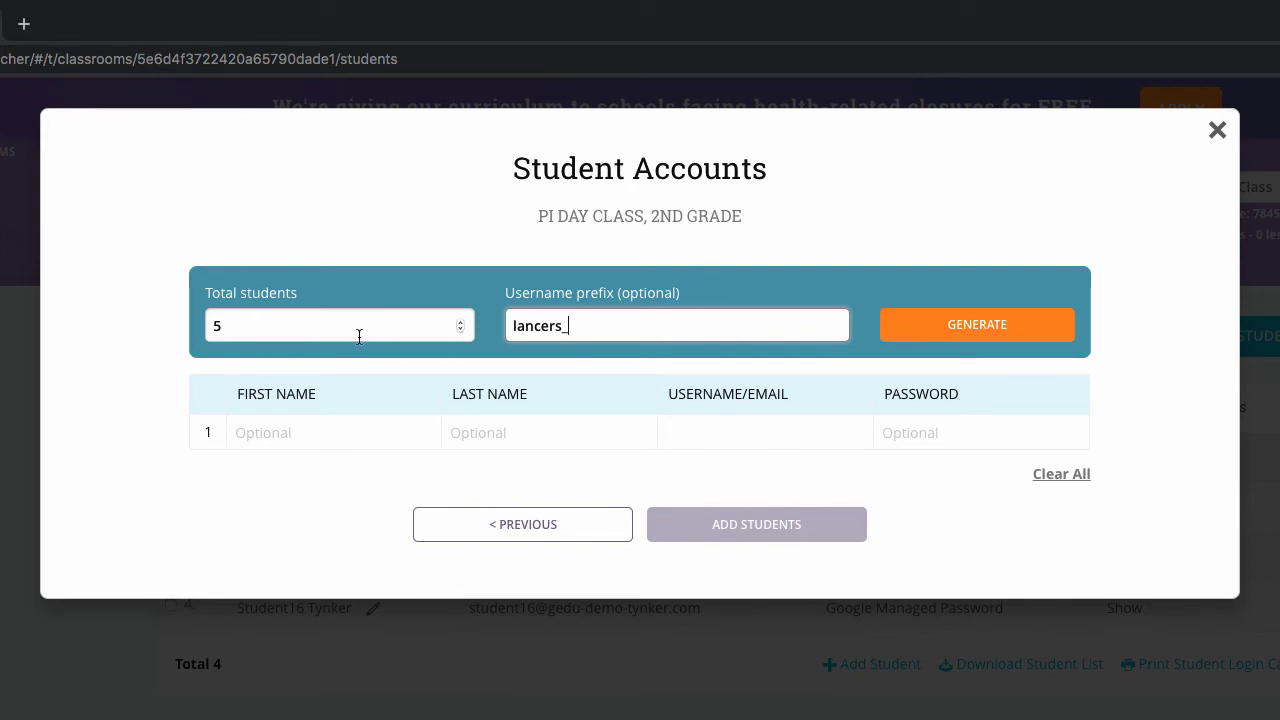
{"action": "left_click", "coordinate": [990, 327]}
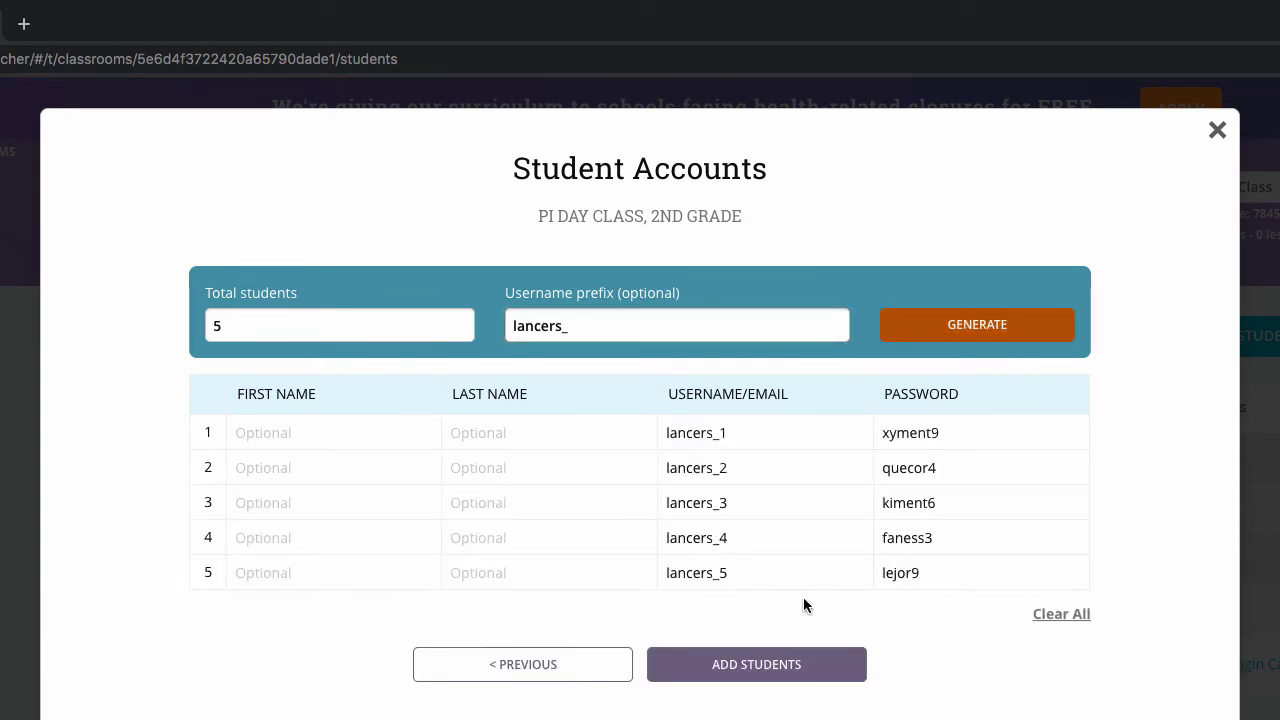
{"action": "left_click", "coordinate": [306, 444]}
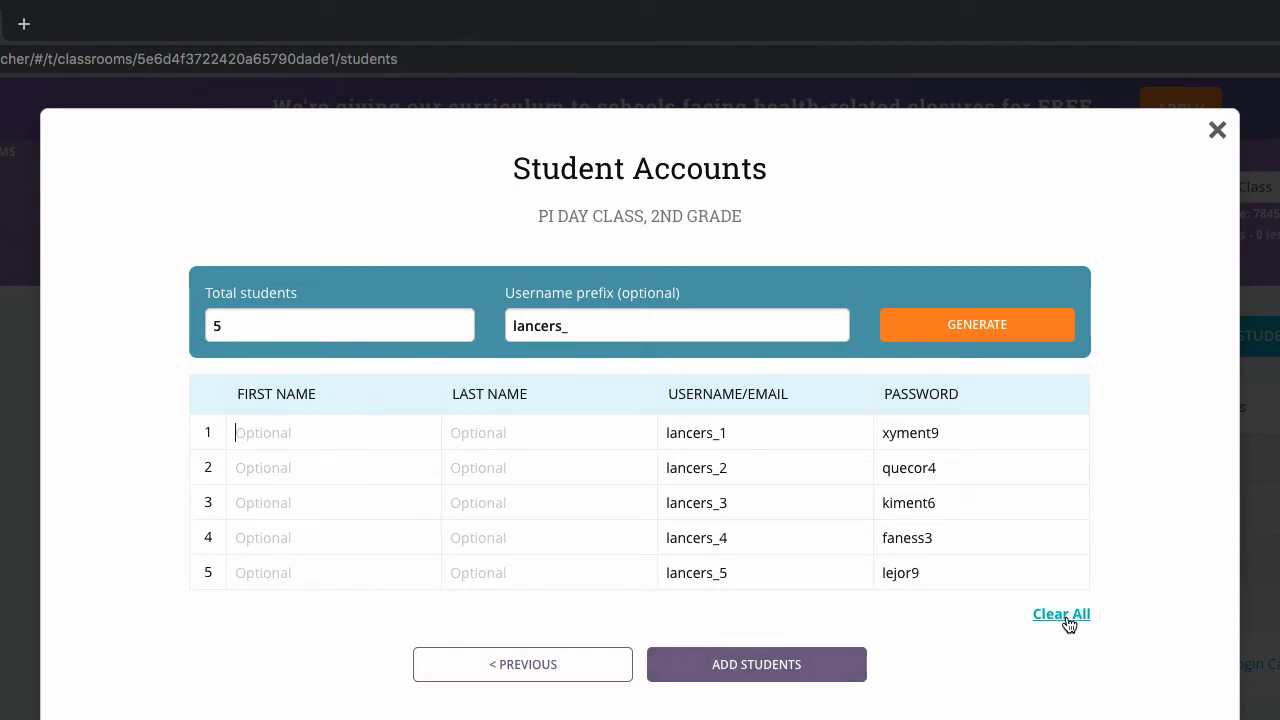
- Clear the generated account list and remove the lancers_ prefix
{"action": "left_click", "coordinate": [602, 327]}
{"action": "double_click", "coordinate": [601, 327]}
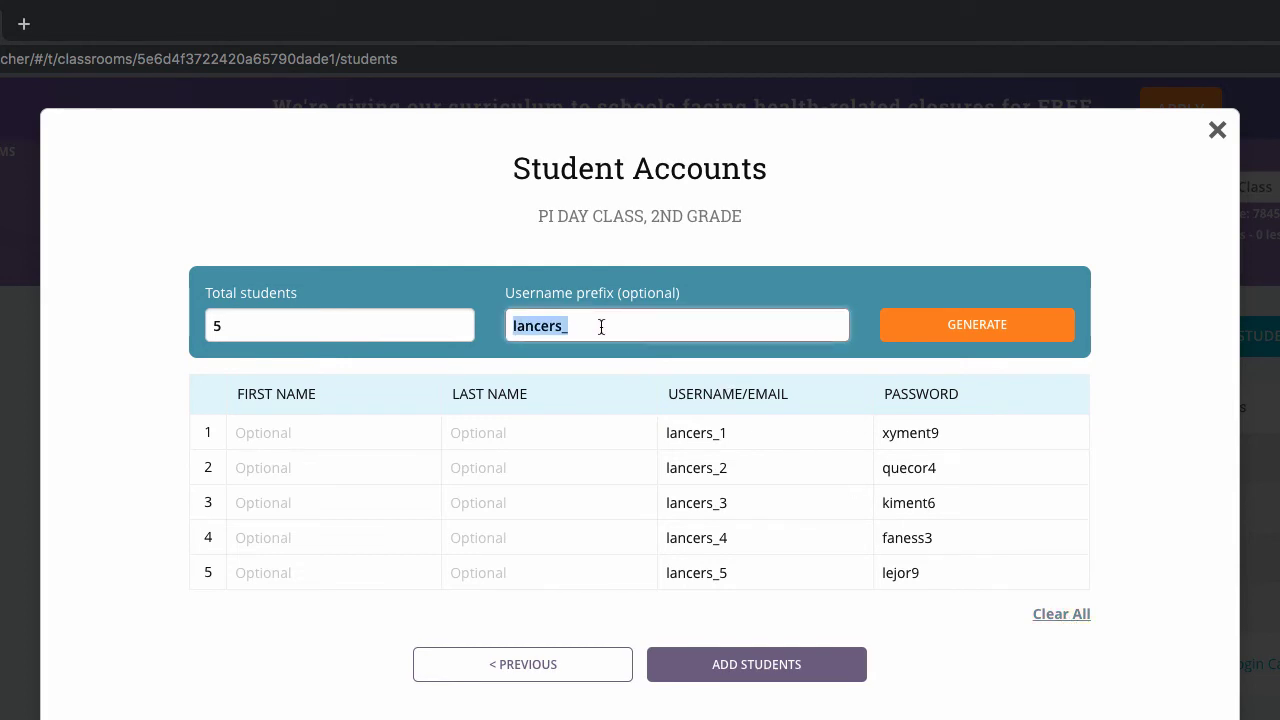
{"action": "left_click", "coordinate": [1061, 613]}
{"action": "left_click", "coordinate": [643, 322]}
{"action": "key", "text": "ctrl+a"}
{"action": "key", "text": "BackSpace"}
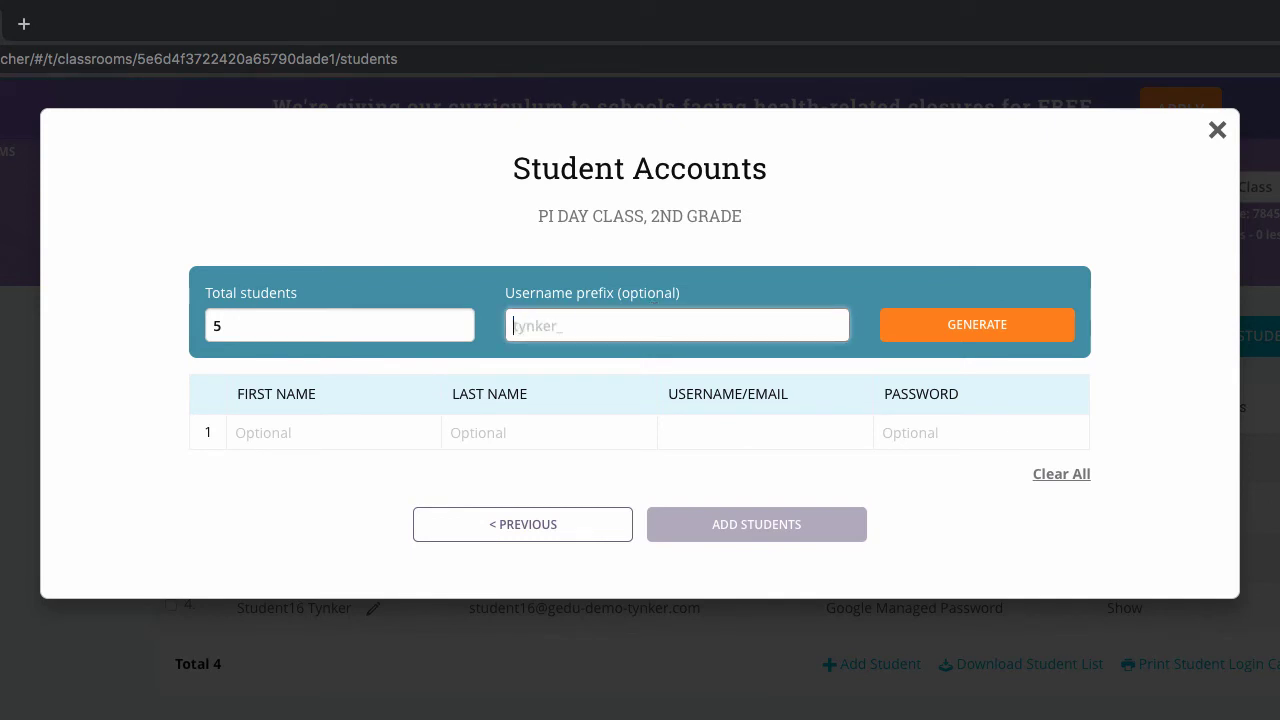
- Generate five random-username accounts and add them to the class
{"action": "left_click", "coordinate": [966, 328]}
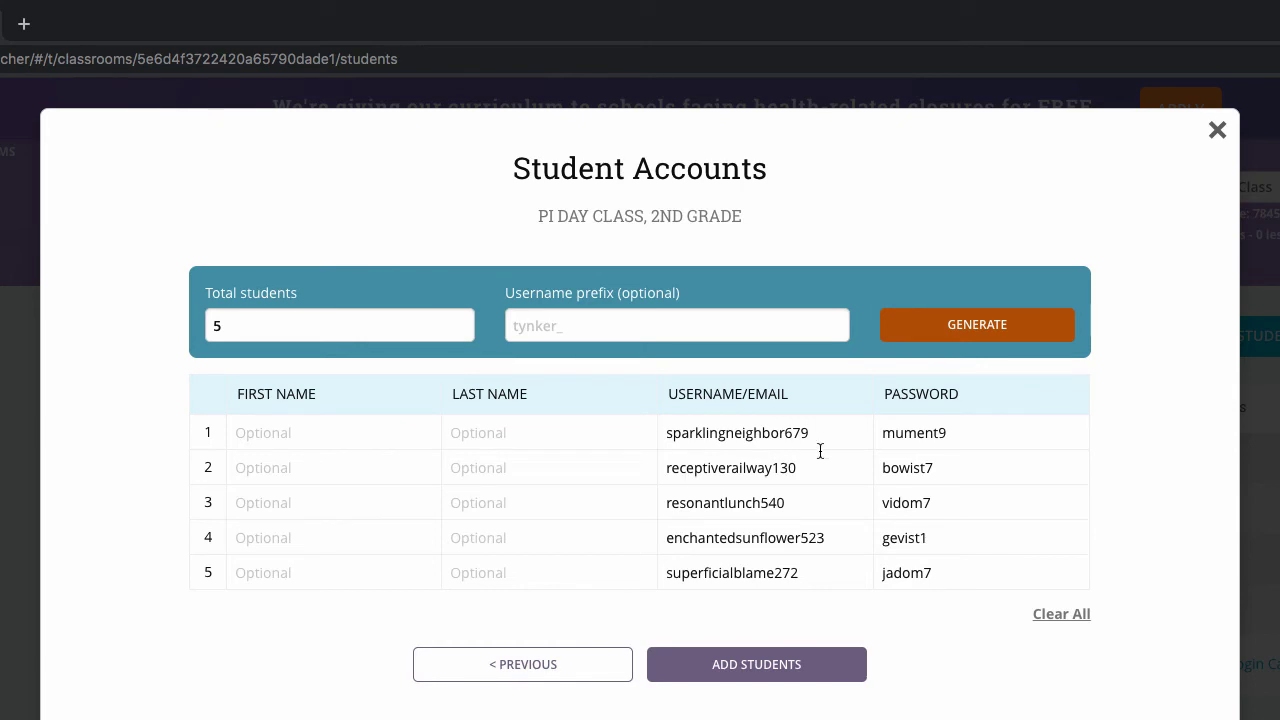
{"action": "left_click", "coordinate": [766, 668]}
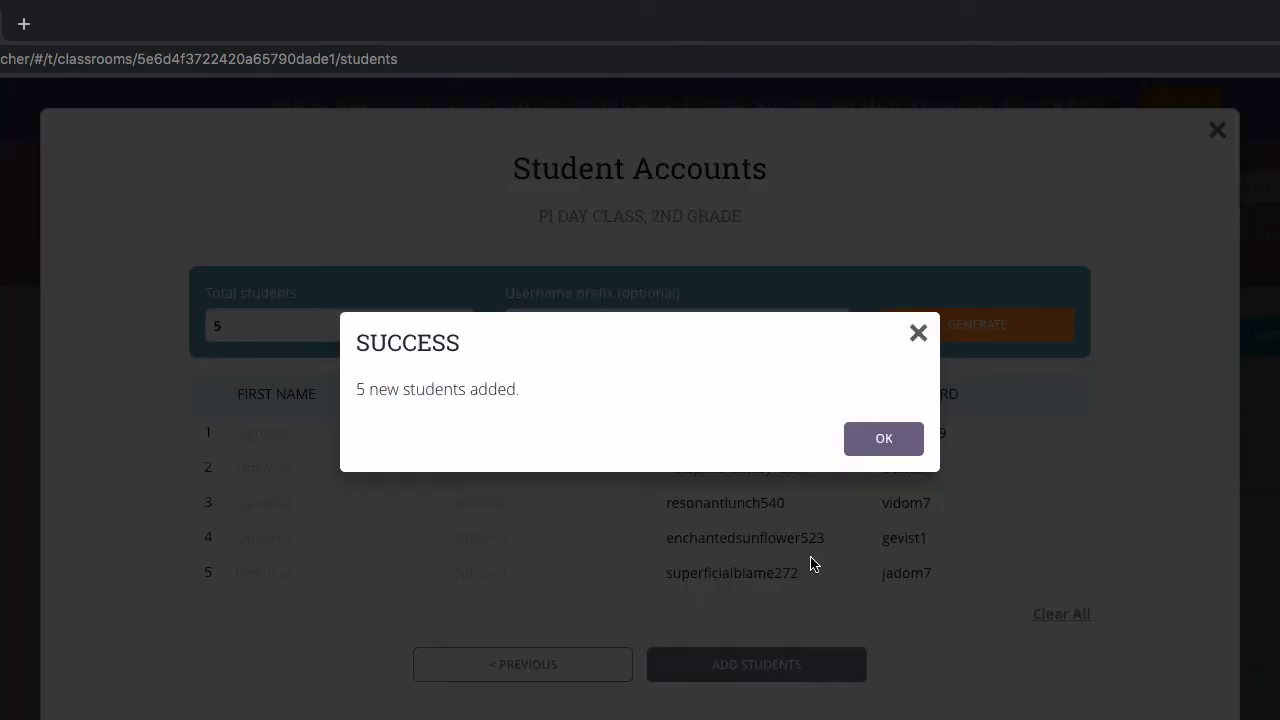
{"action": "left_click", "coordinate": [868, 452]}
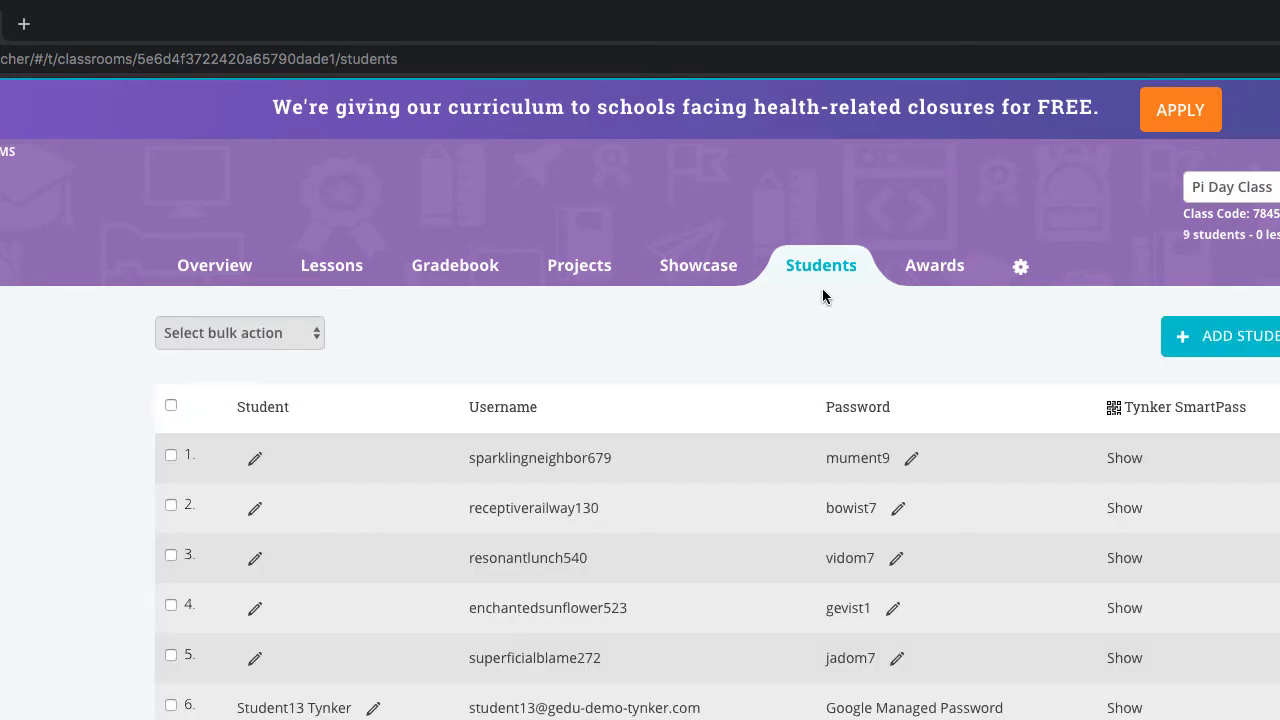